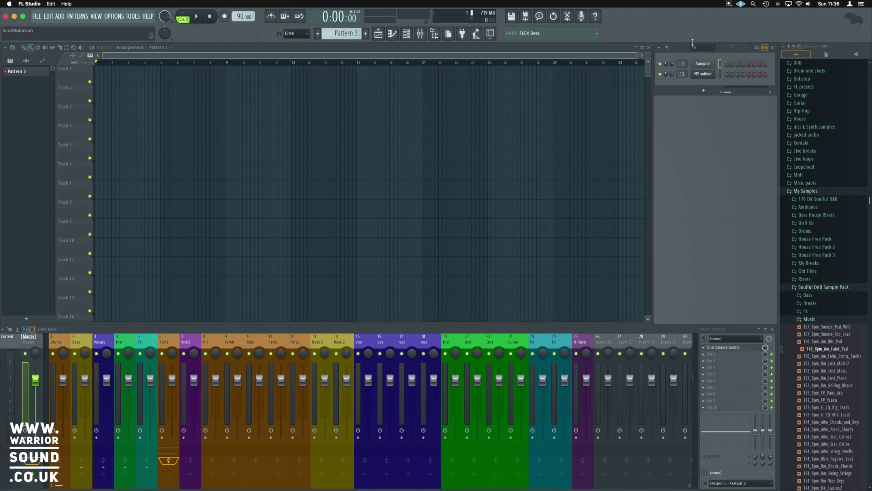
Preview the Lost_Music, Lost_Piano and Rolling_Rhode 172 Bpm Bm loops in the Music folder.
scroll(835, 313, "down", 3)
left_click(833, 310)
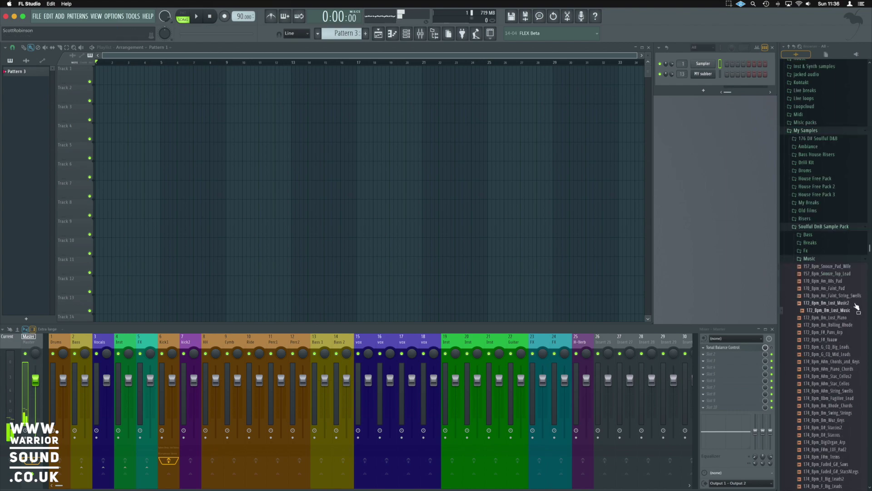
left_click(847, 318)
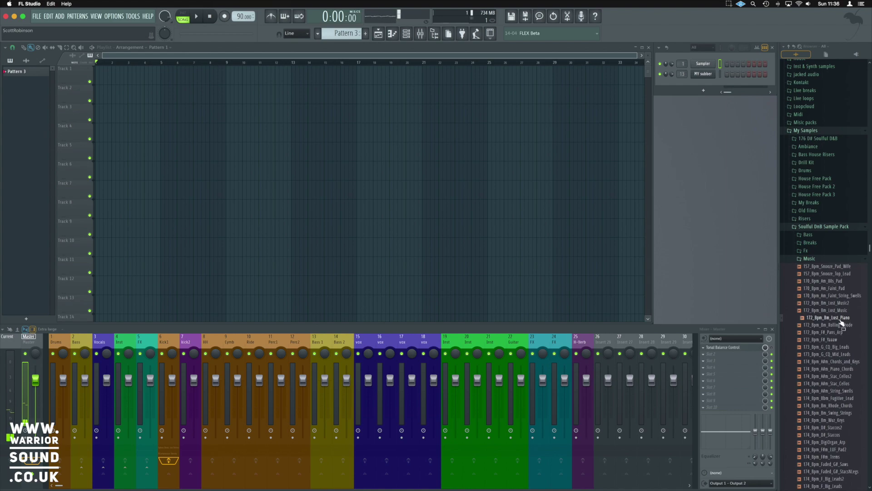
left_click(837, 323)
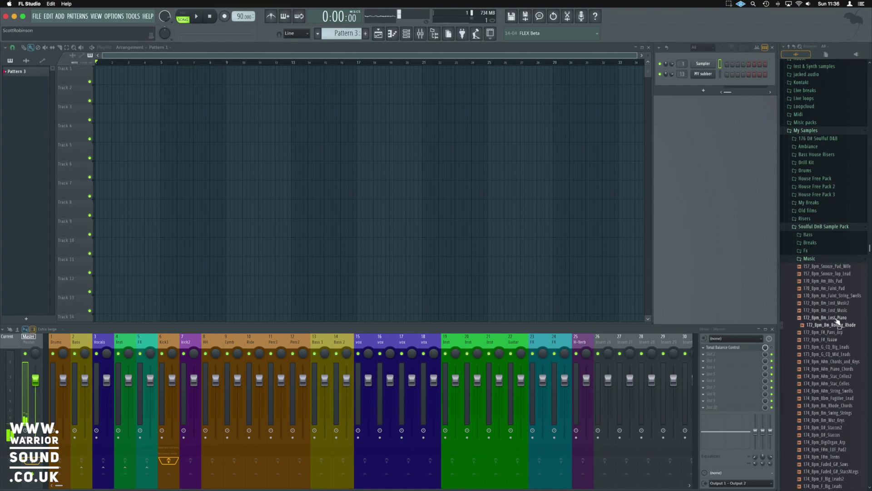
left_click(836, 310)
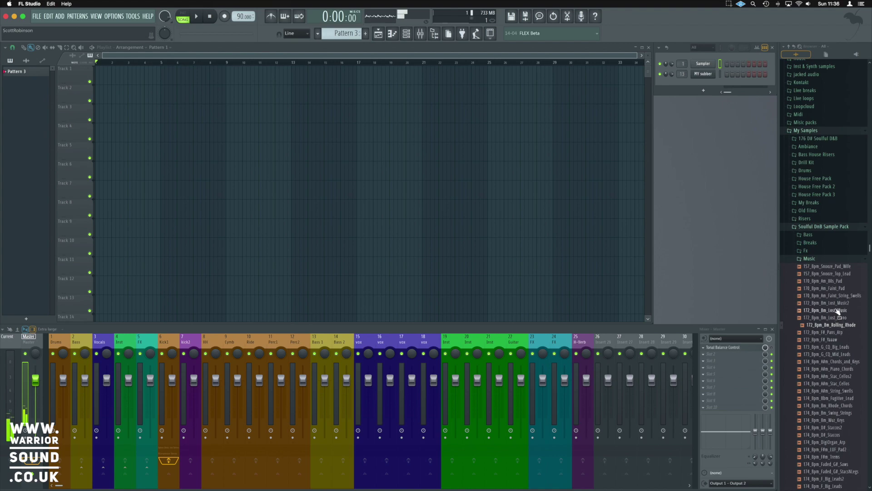
Route macOS audio output to VoilaDevice, re-preview Lost_Music, then pick 172_Bpm_Bm_Lost_Piano.
left_click(809, 4)
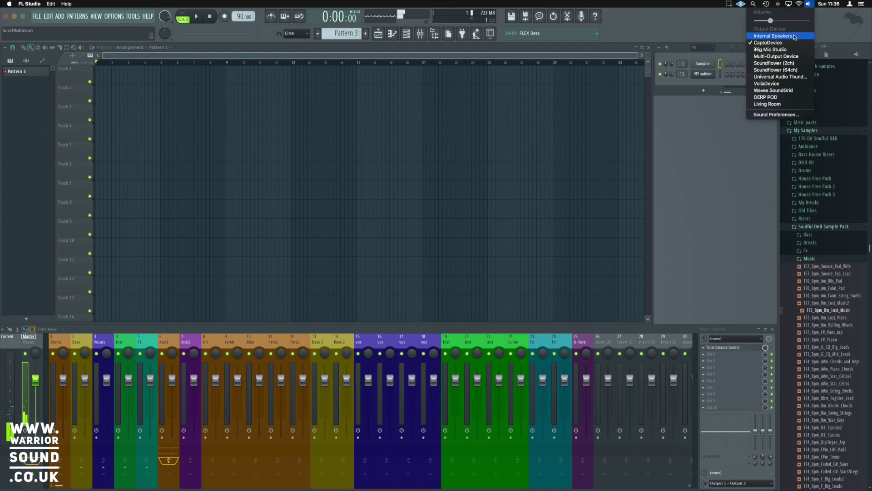
left_click(793, 83)
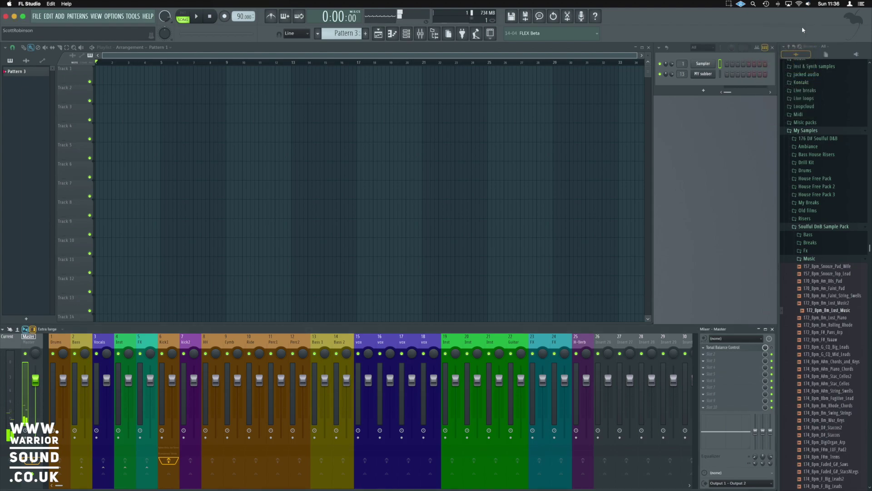
left_click(838, 310)
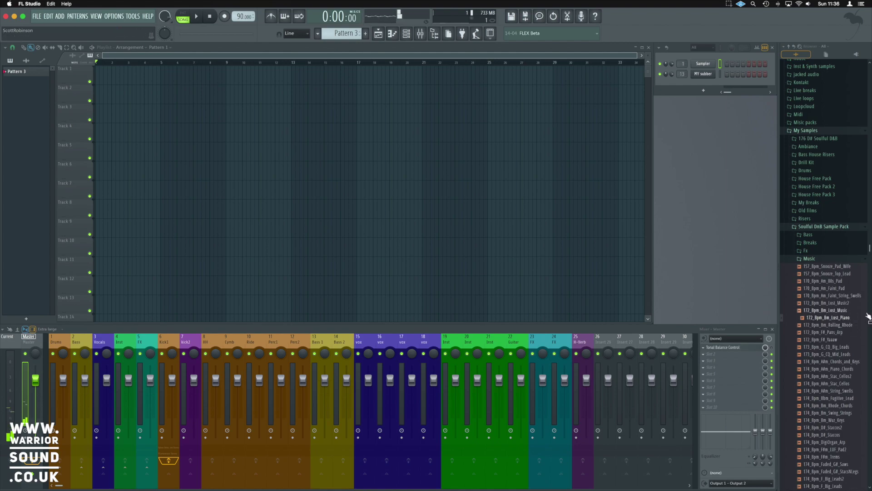
left_click(861, 318)
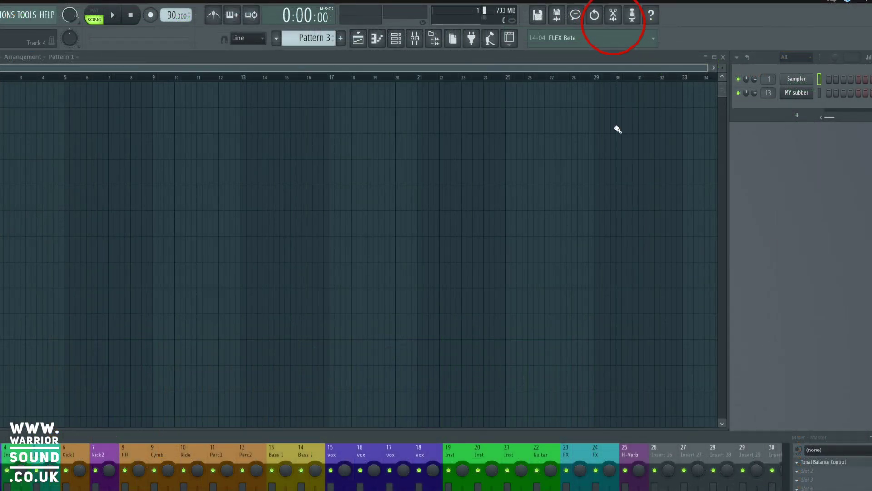
Open an empty Edison editor from the scissors button in the toolbar.
left_click(615, 20)
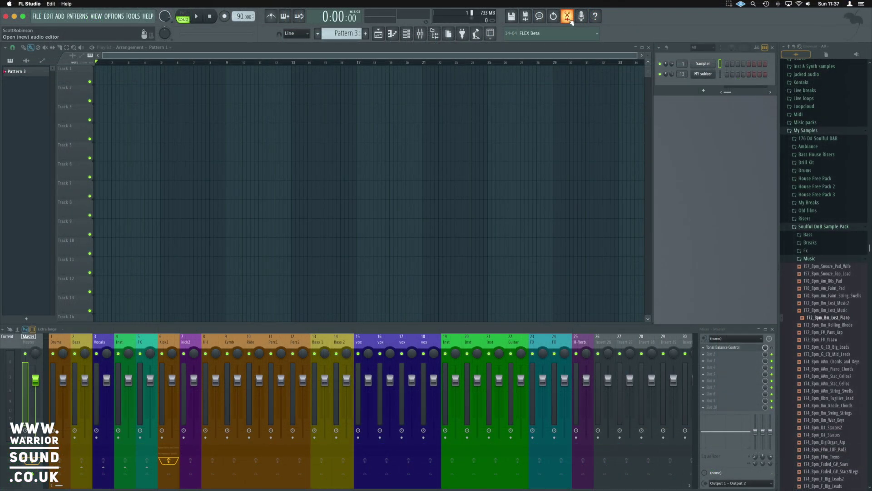
Move the Edison window left and lower, and enlarge it from its bottom-right corner.
left_click(570, 20)
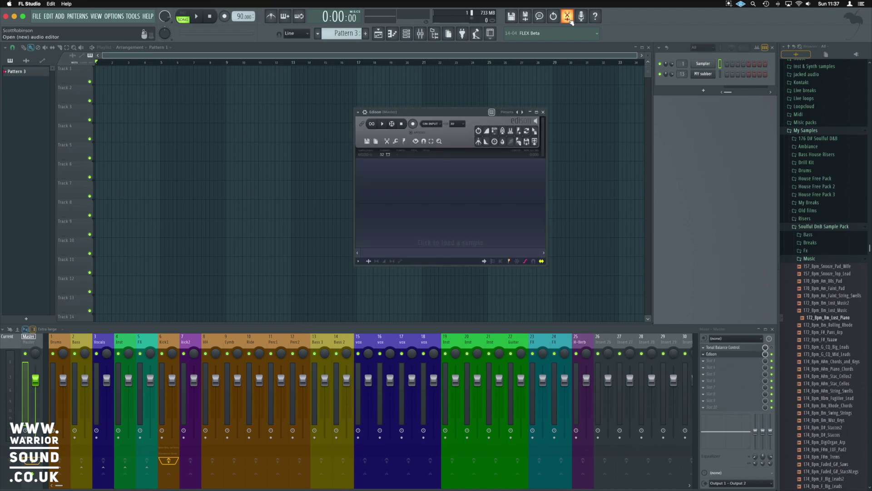
left_click_drag(417, 106, 320, 94)
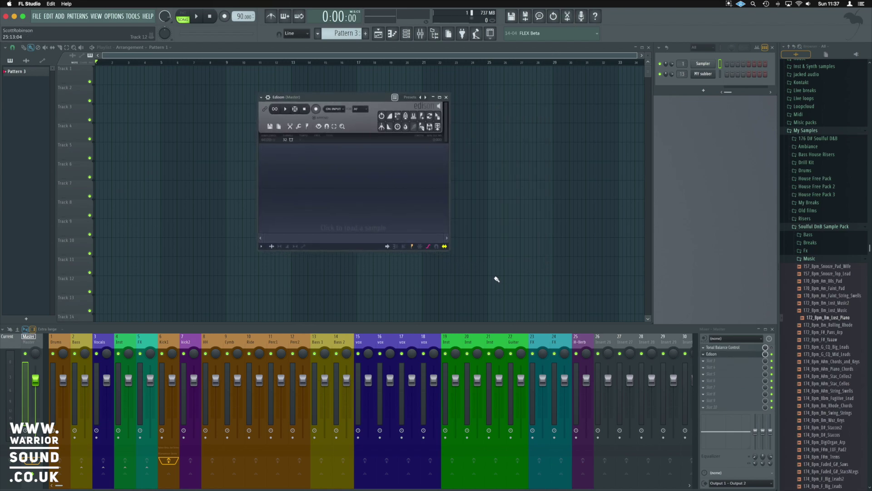
left_click_drag(449, 252, 638, 313)
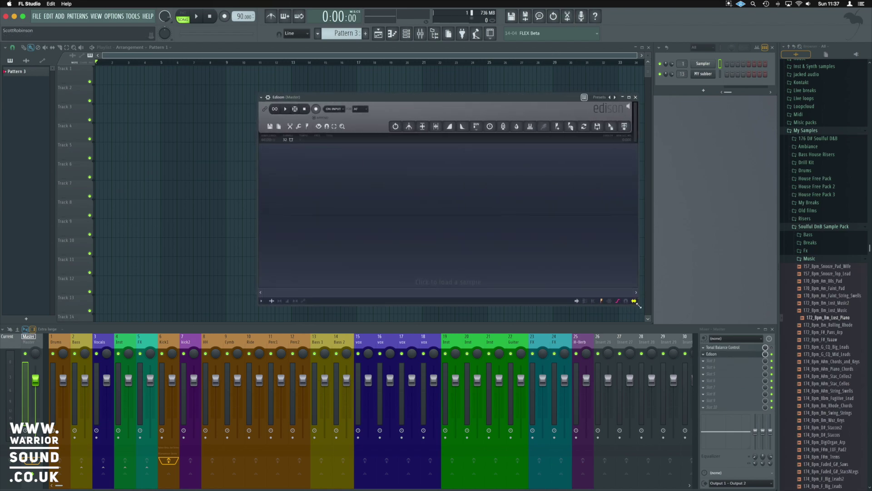
left_click_drag(469, 95, 465, 113)
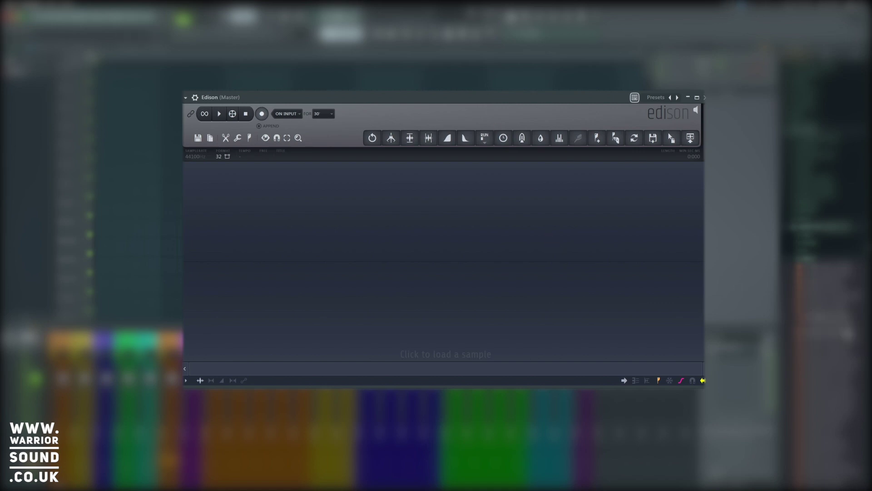
Load 172_Bpm_Bm_Lost_Piano into Edison at tempo 172.0 and play it through.
left_click(460, 262)
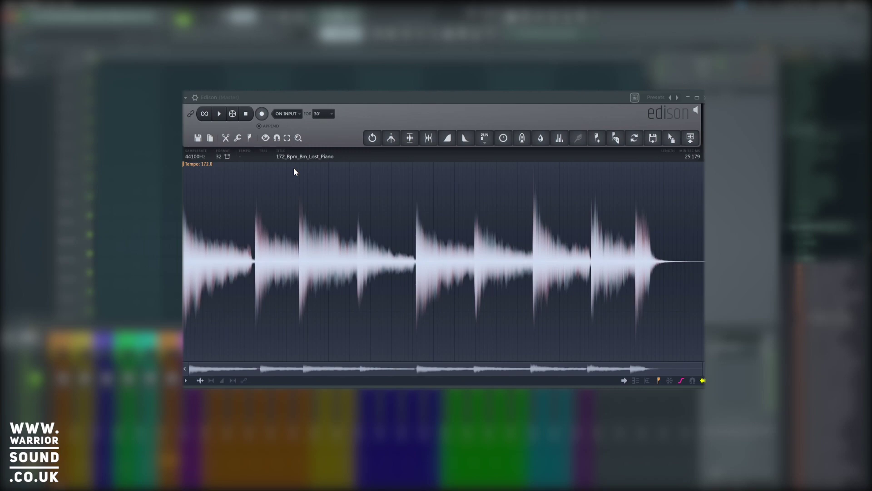
left_click(224, 114)
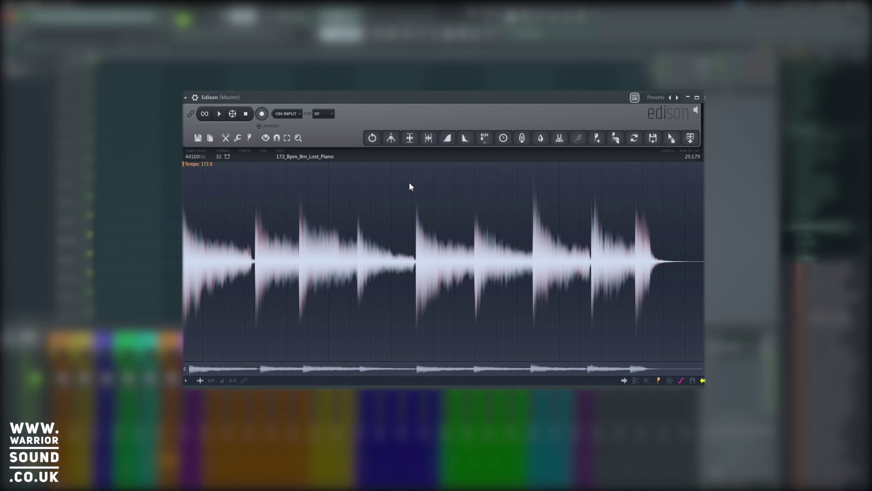
Select the waveform from 0:000 to about 11:165 and audition the selected chords.
left_click_drag(410, 184, 182, 216)
left_click_drag(408, 195, 417, 195)
left_click(225, 115)
Zoom in at the selection end and pull it back to the zero crossing at 11:158.
scroll(418, 265, "up", 5)
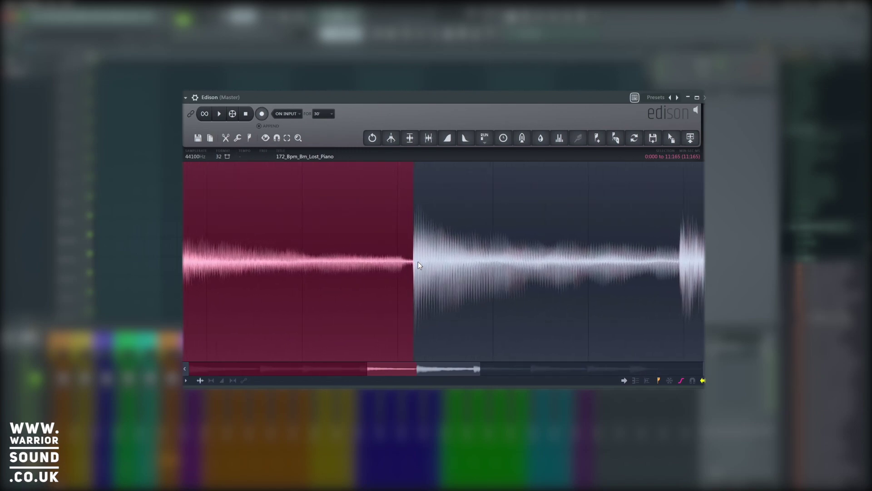
left_click_drag(478, 370, 502, 371)
left_click_drag(441, 376, 473, 374)
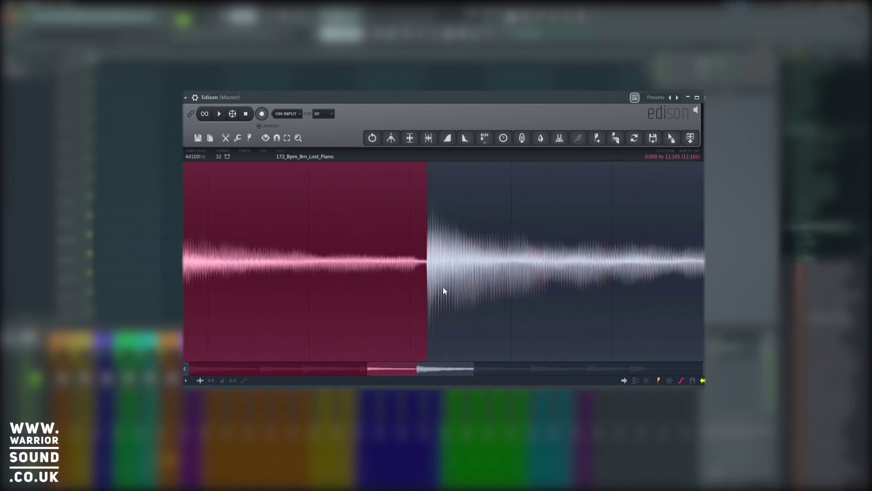
scroll(427, 264, "up", 5)
scroll(427, 263, "up", 8)
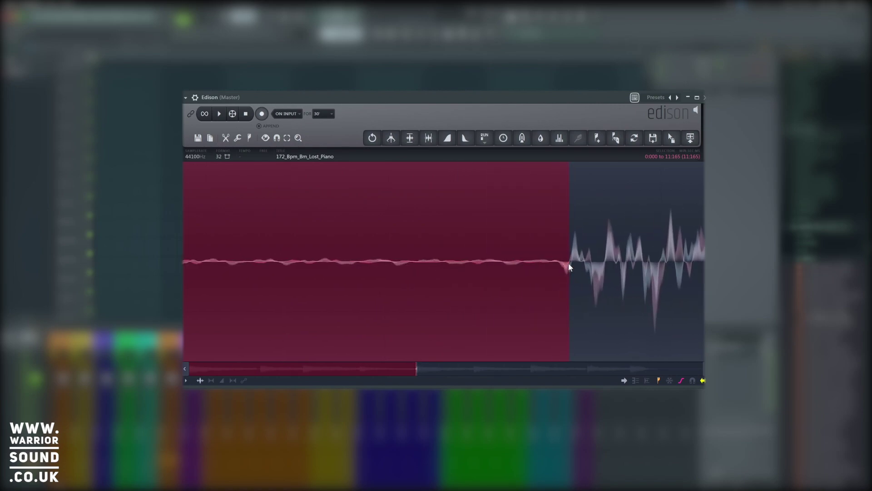
scroll(563, 272, "up", 3)
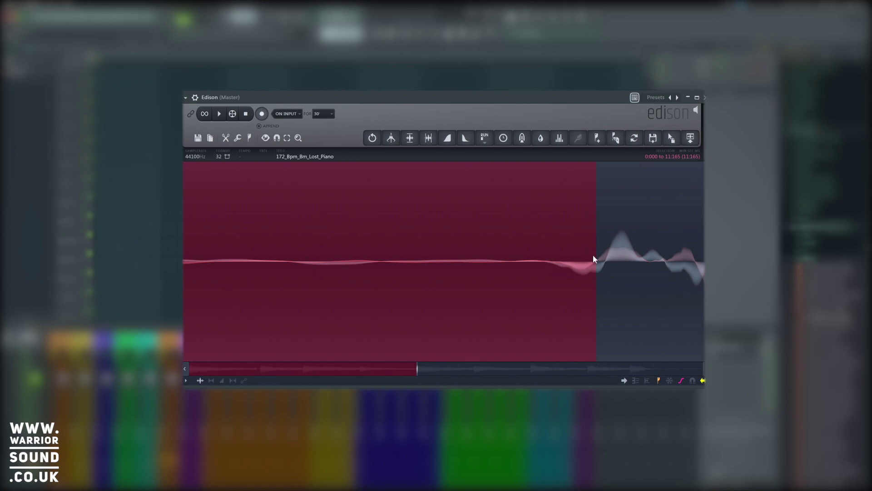
left_click_drag(595, 266, 382, 284)
key("space")
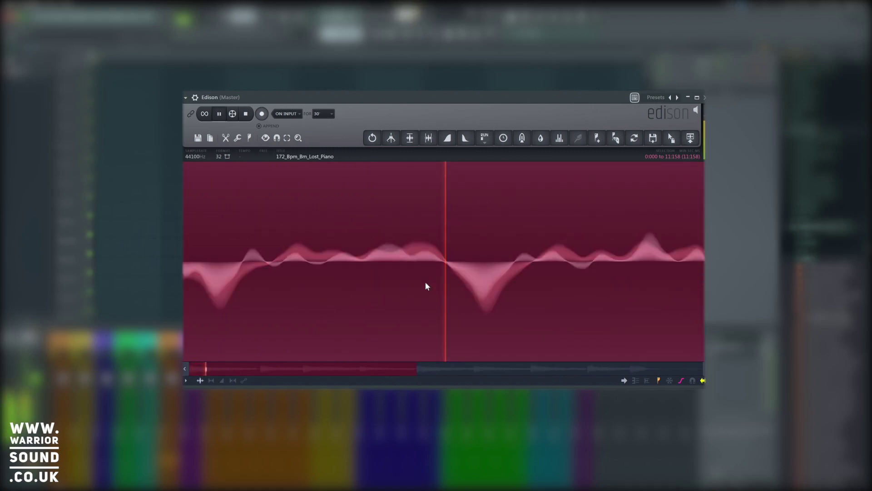
scroll(427, 285, "down", 10)
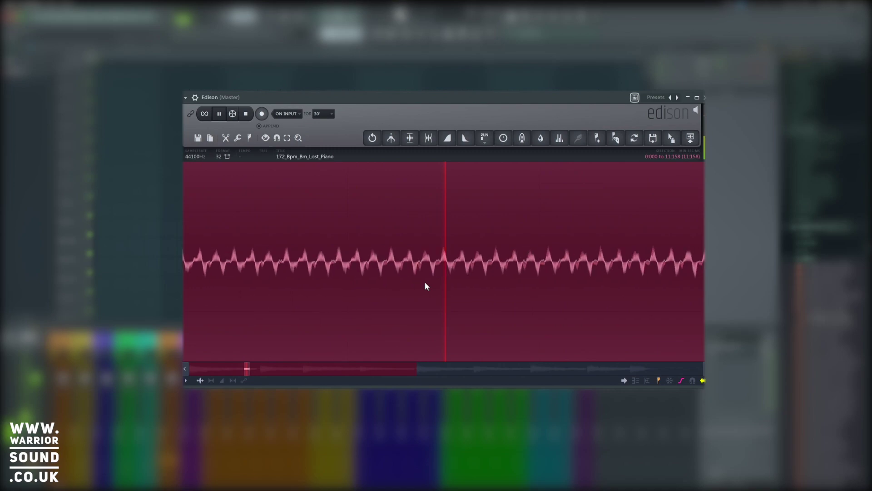
scroll(424, 282, "down", 6)
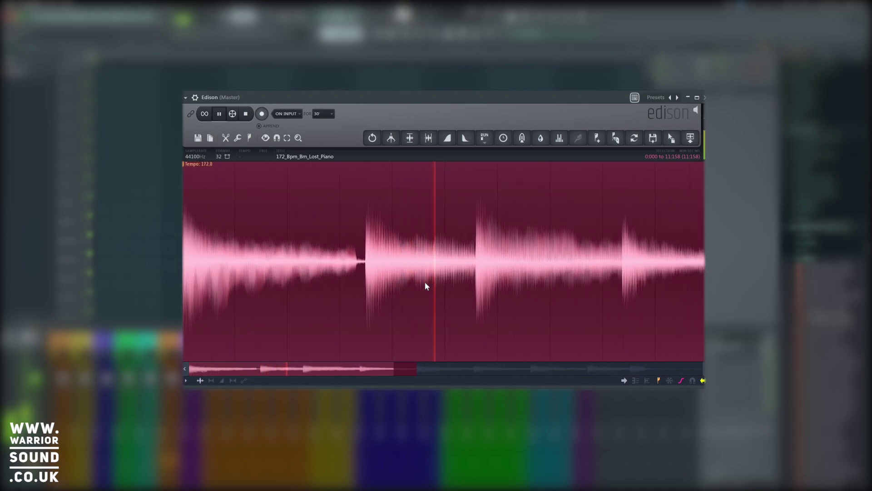
scroll(425, 282, "down", 1)
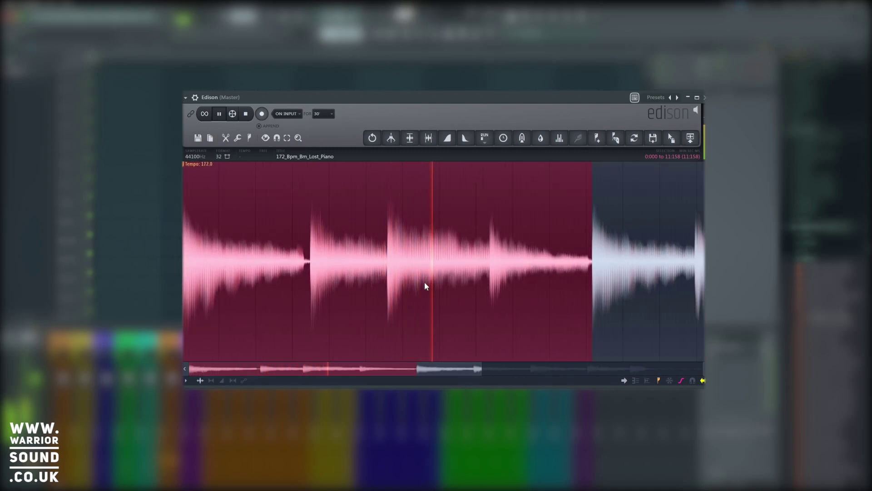
scroll(424, 282, "down", 1)
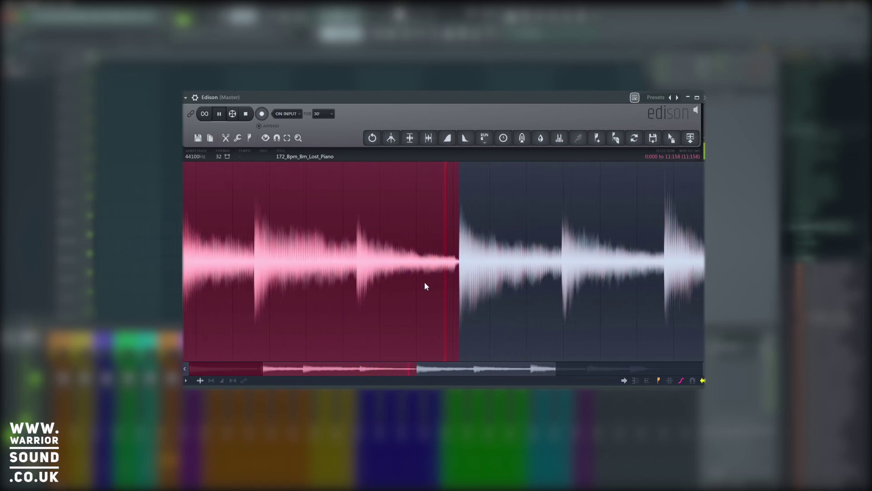
key("space")
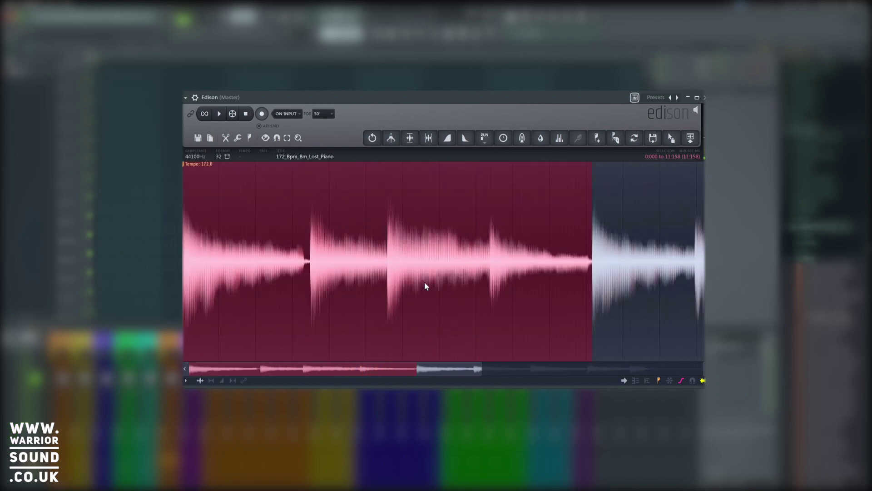
Drop the trimmed selection onto Track 1 at bar 1 as clip 172_Bpm_Bm_Lost_Piano_3.
left_click(672, 140)
left_click_drag(673, 140, 103, 80)
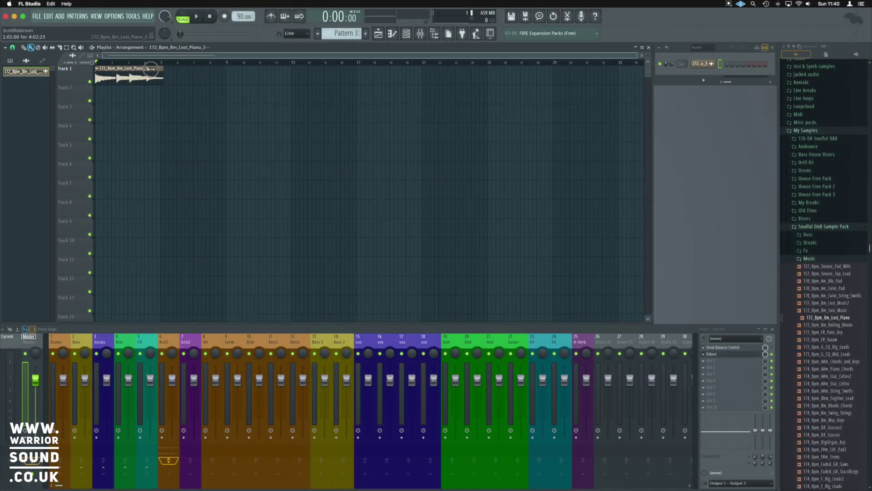